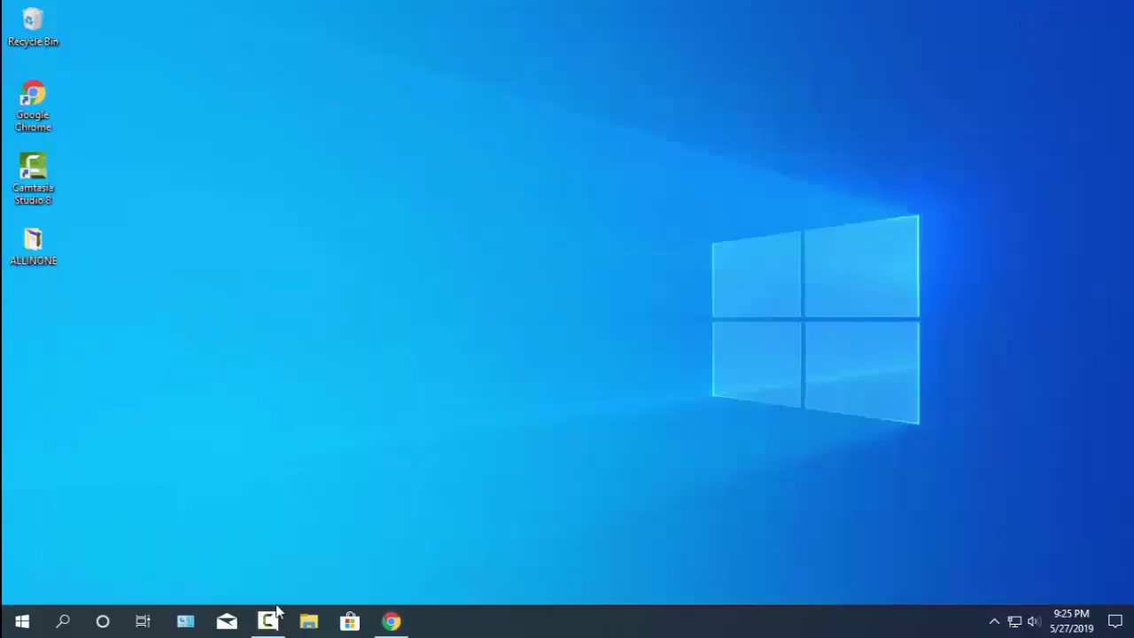
# Find the Windows10Upgrade9252 installer in Downloads, then launch Update Assistant from its desktop shortcut.
pyautogui.click(308, 620)
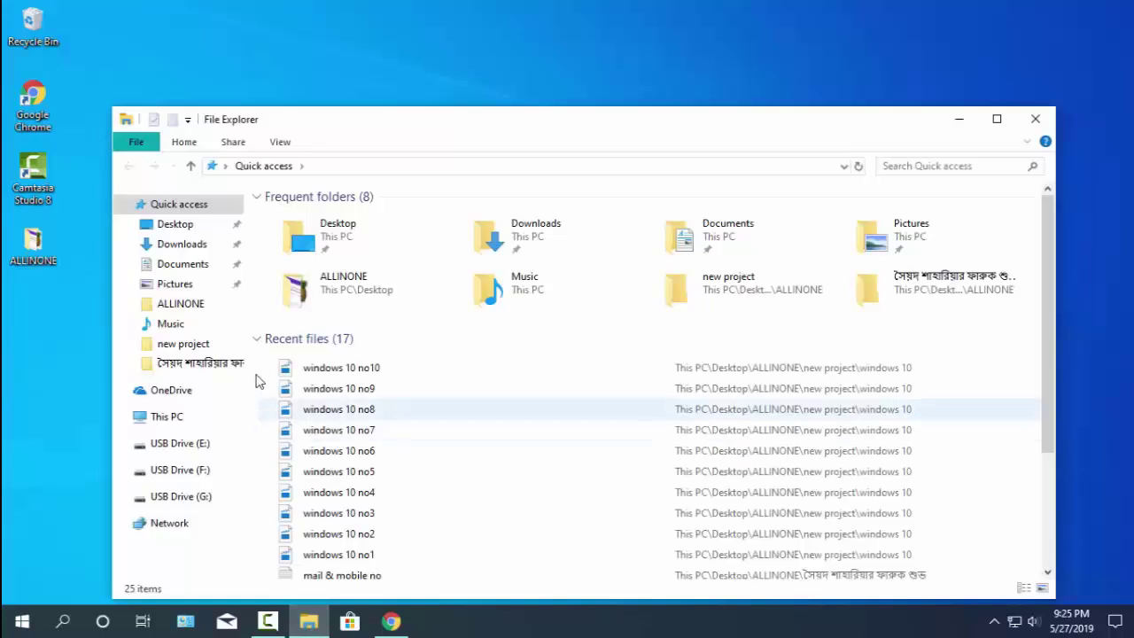
pyautogui.click(199, 247)
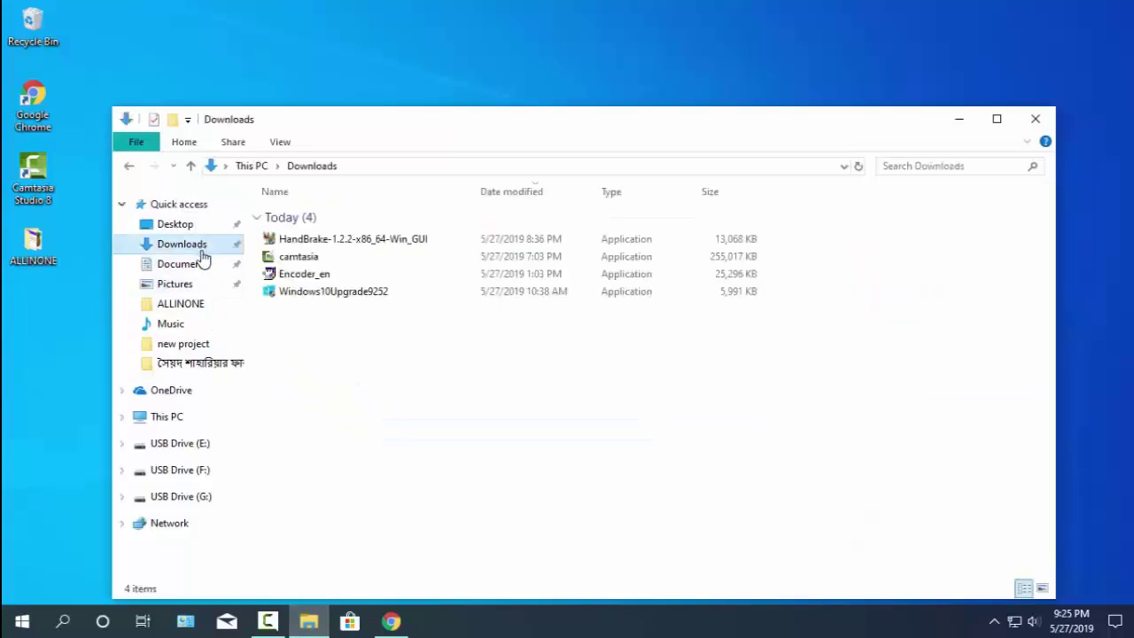
pyautogui.rightClick(345, 296)
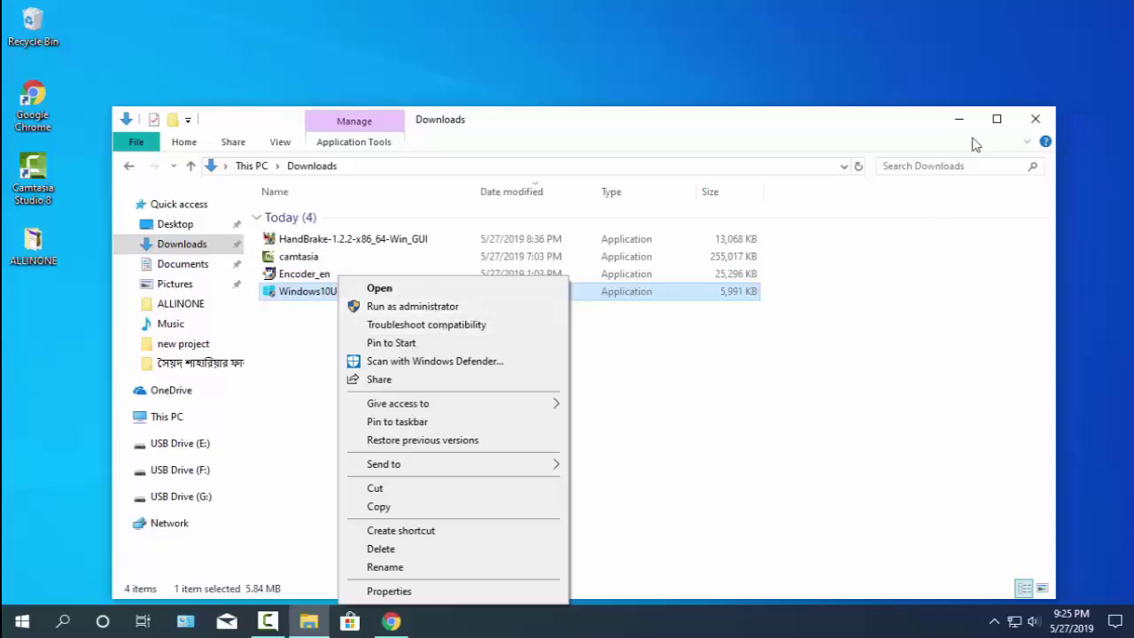
pyautogui.click(1031, 122)
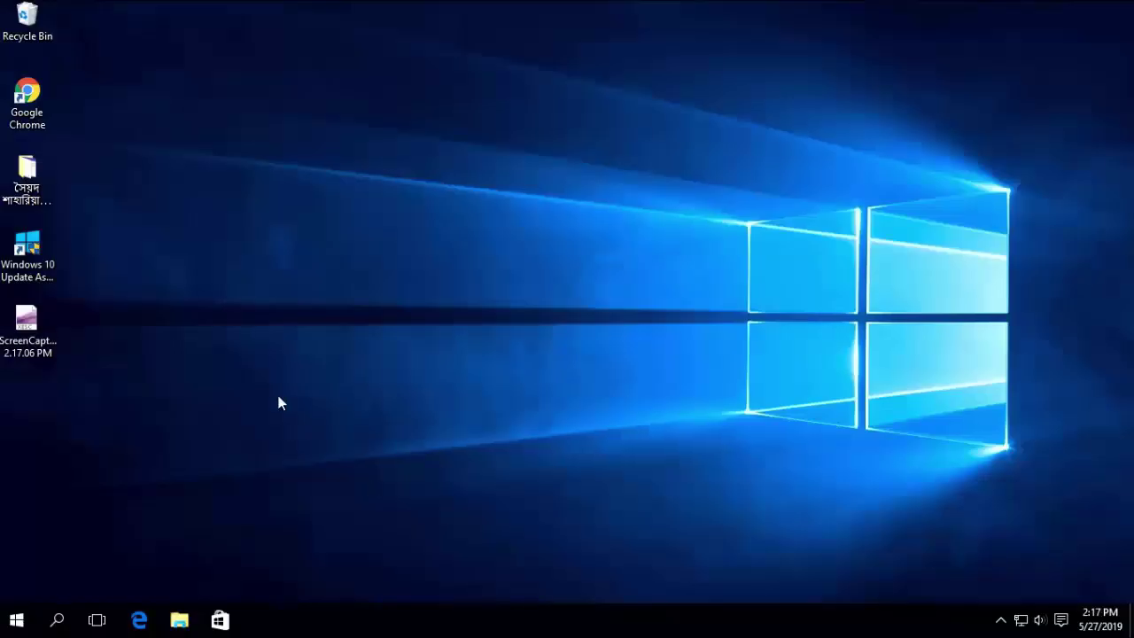
pyautogui.rightClick(26, 248)
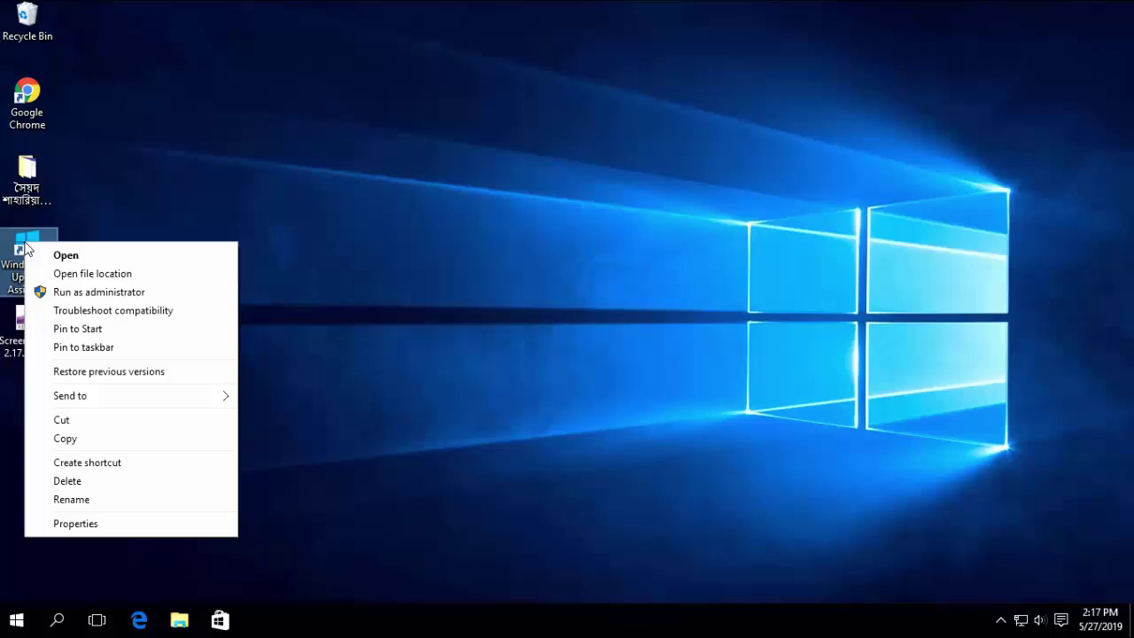
pyautogui.click(74, 262)
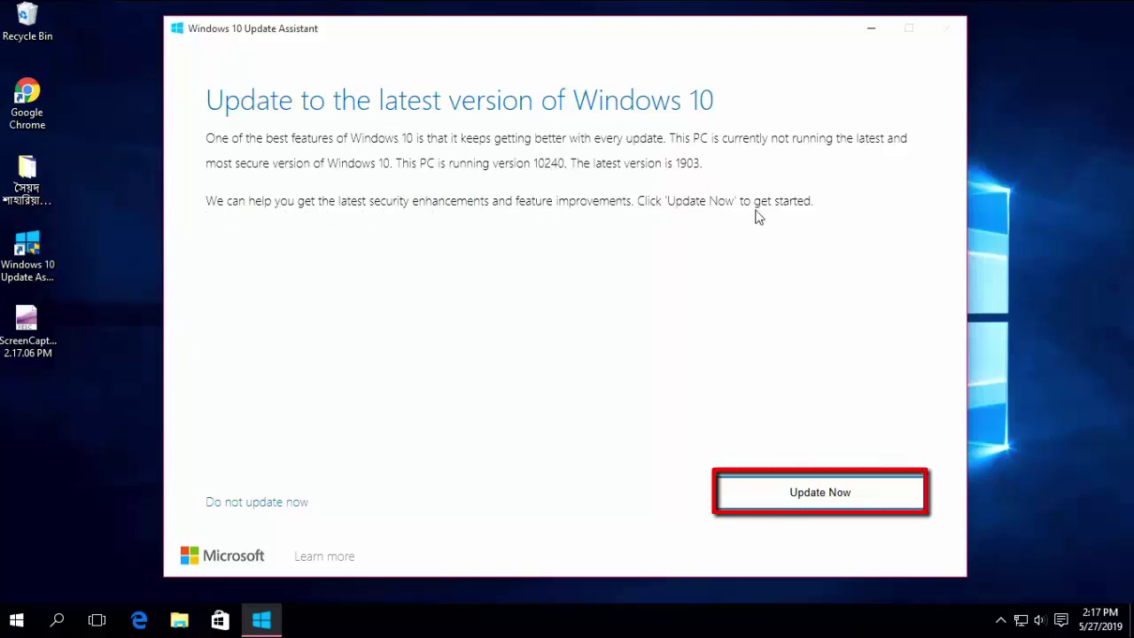
# Choose Update Now, pass the compatibility check, and start the version 1903 download.
pyautogui.click(815, 498)
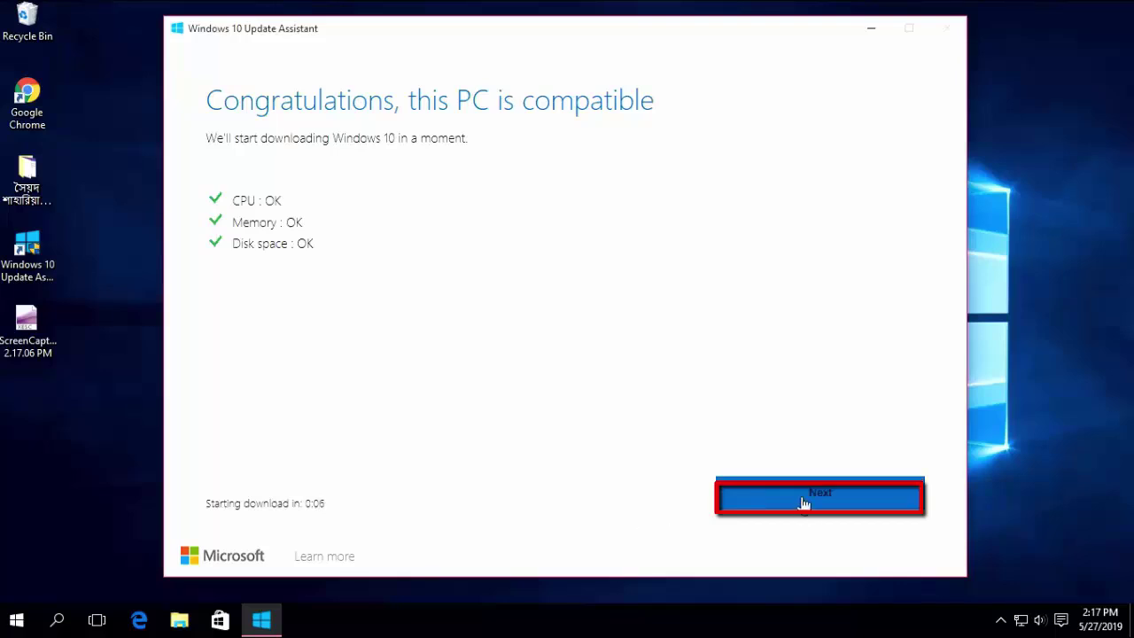
pyautogui.click(803, 503)
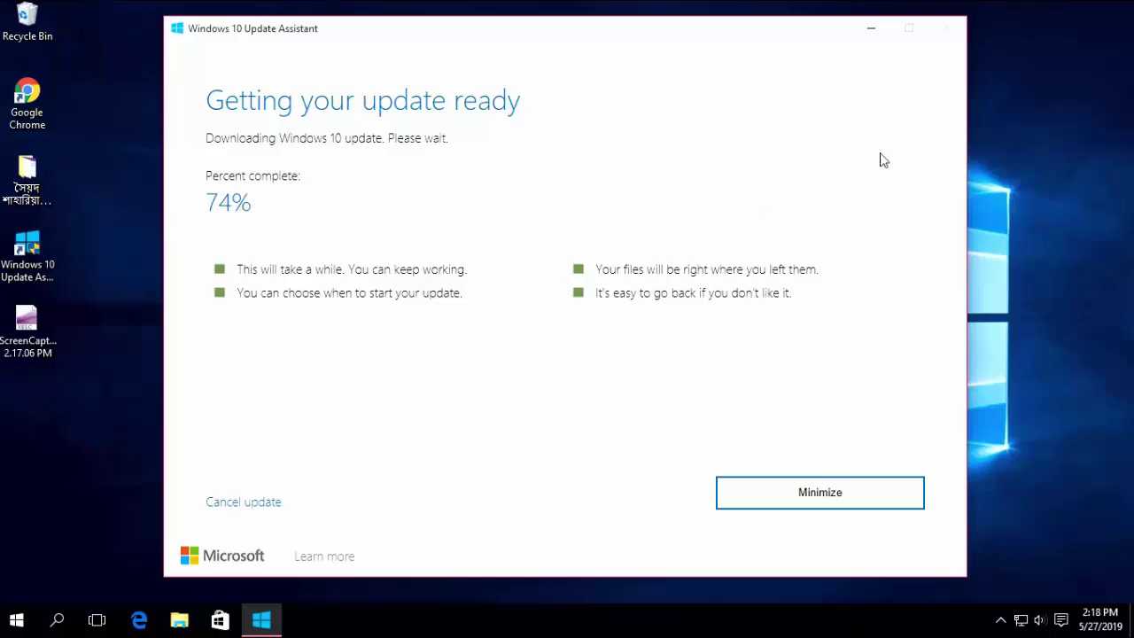
# Minimize the Update Assistant, check its download progress from the tray, then minimize it again.
pyautogui.click(871, 30)
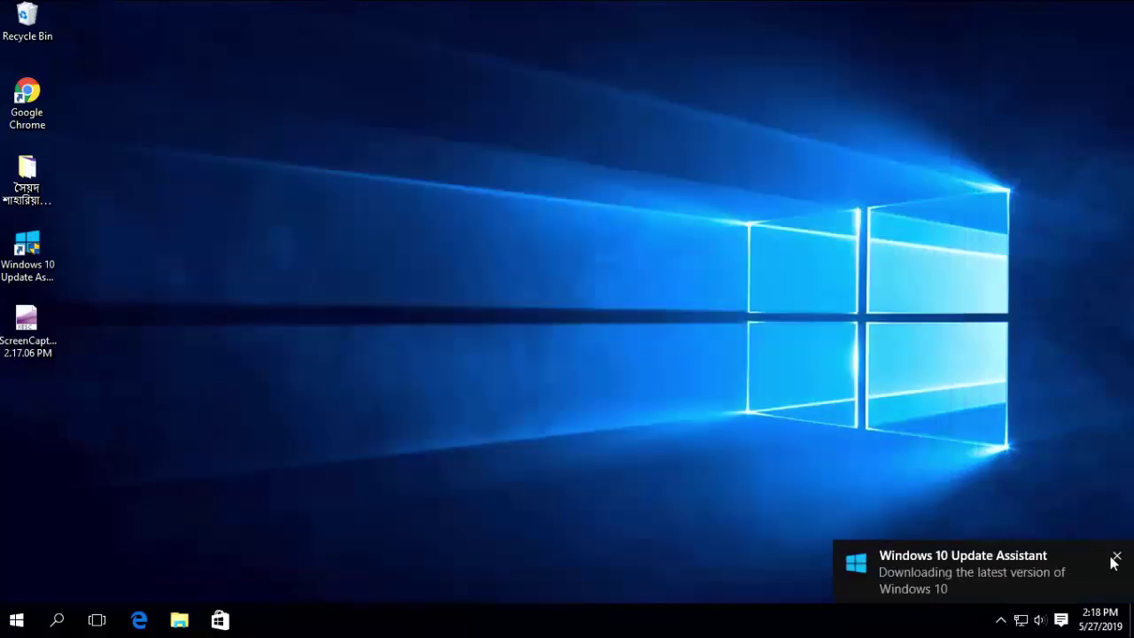
pyautogui.click(1117, 557)
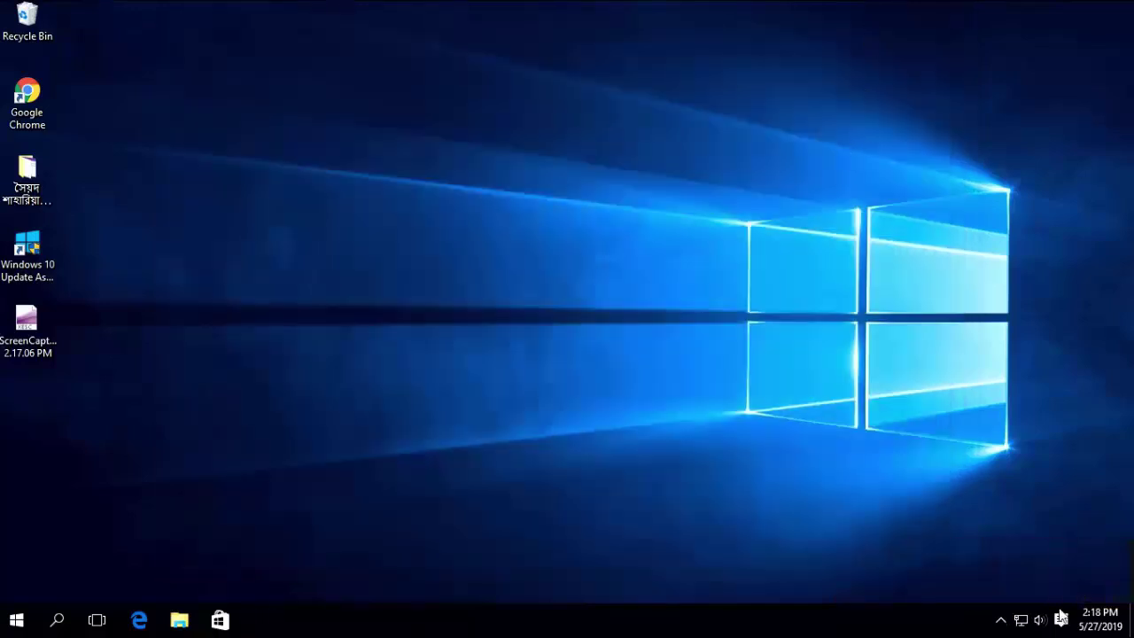
pyautogui.click(1000, 621)
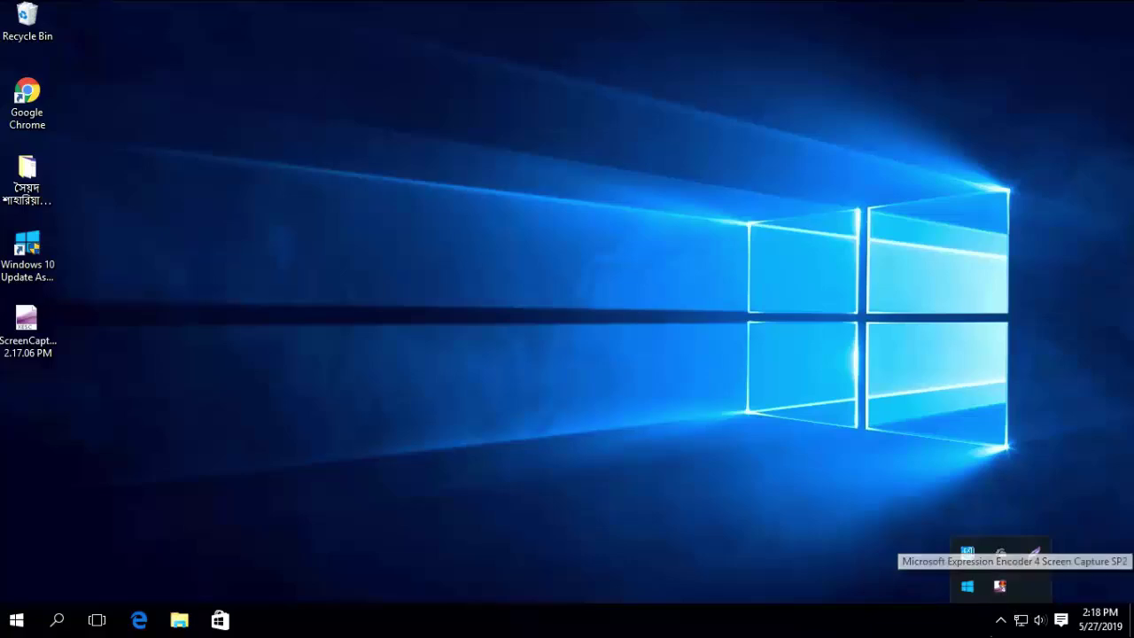
pyautogui.click(968, 587)
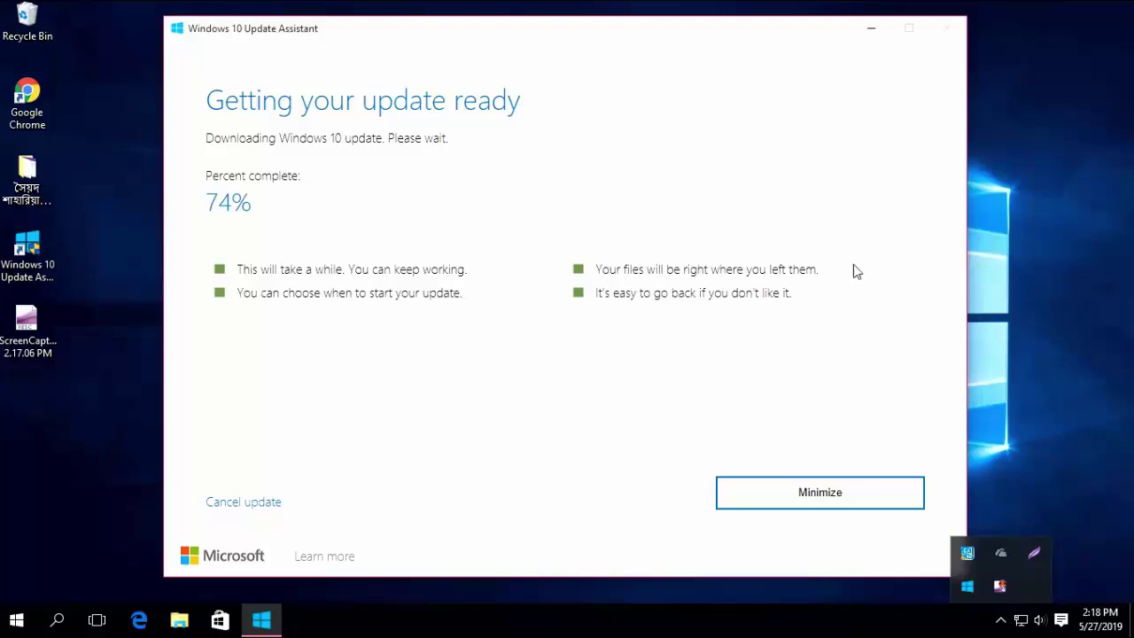
pyautogui.click(868, 30)
# Launch Google Chrome from its desktop shortcut.
pyautogui.click(27, 102)
pyautogui.rightClick(21, 93)
pyautogui.click(47, 105)
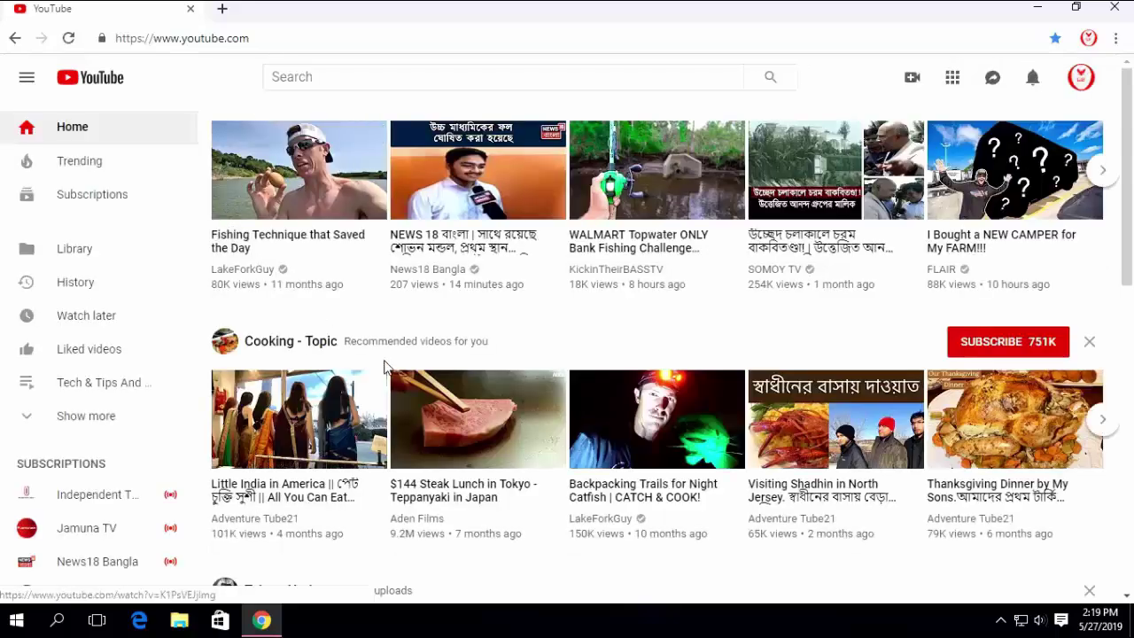
# Open the 'Fishing Technique that Saved the Day' video and read its expanded description.
pyautogui.click(316, 200)
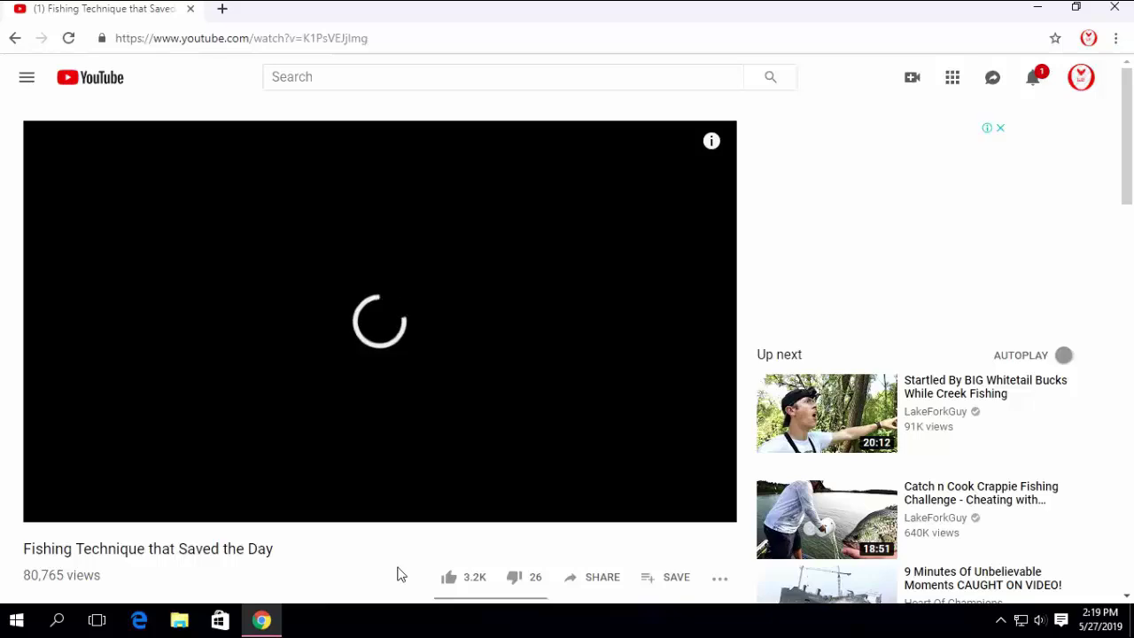
pyautogui.scroll(-3, 404, 572)
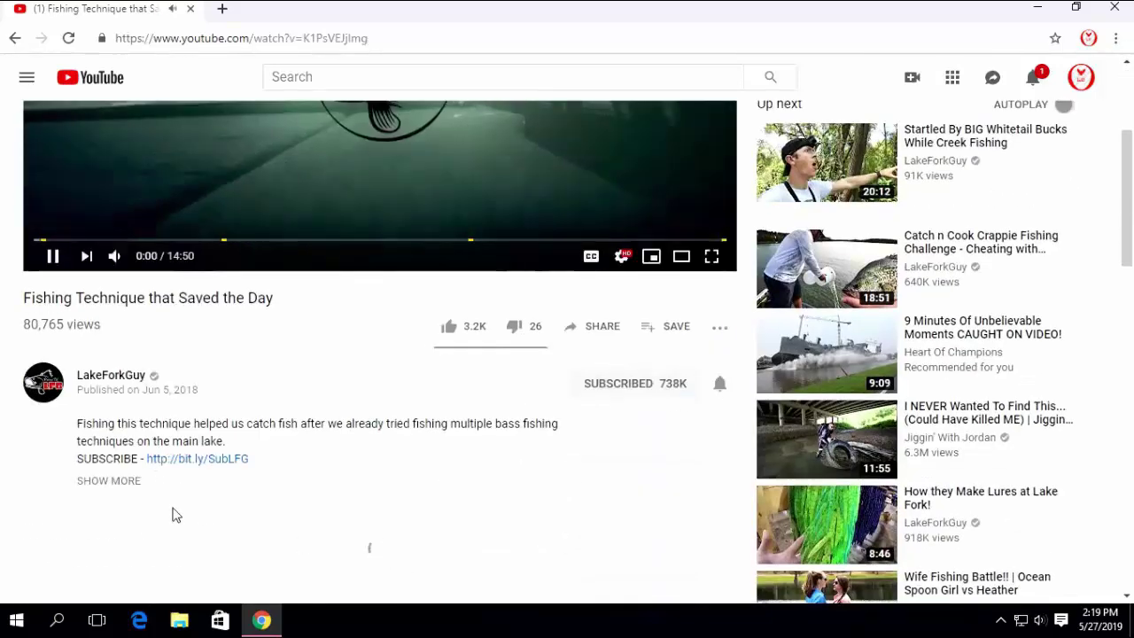
pyautogui.scroll(3, 307, 521)
pyautogui.scroll(-2, 306, 521)
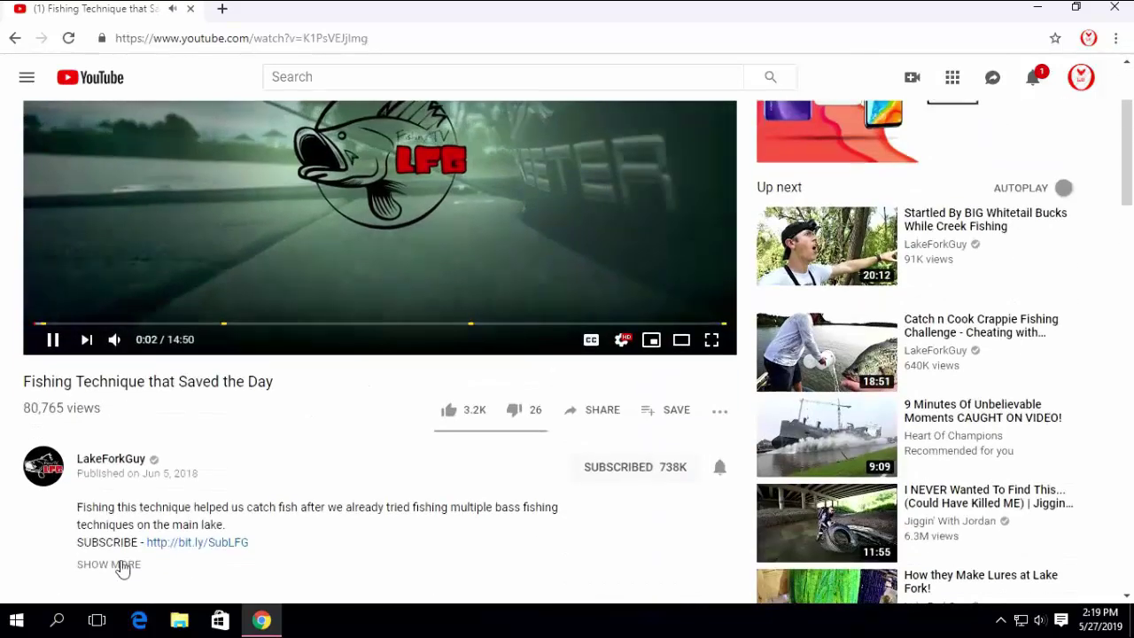
pyautogui.click(121, 565)
pyautogui.scroll(-8, 226, 567)
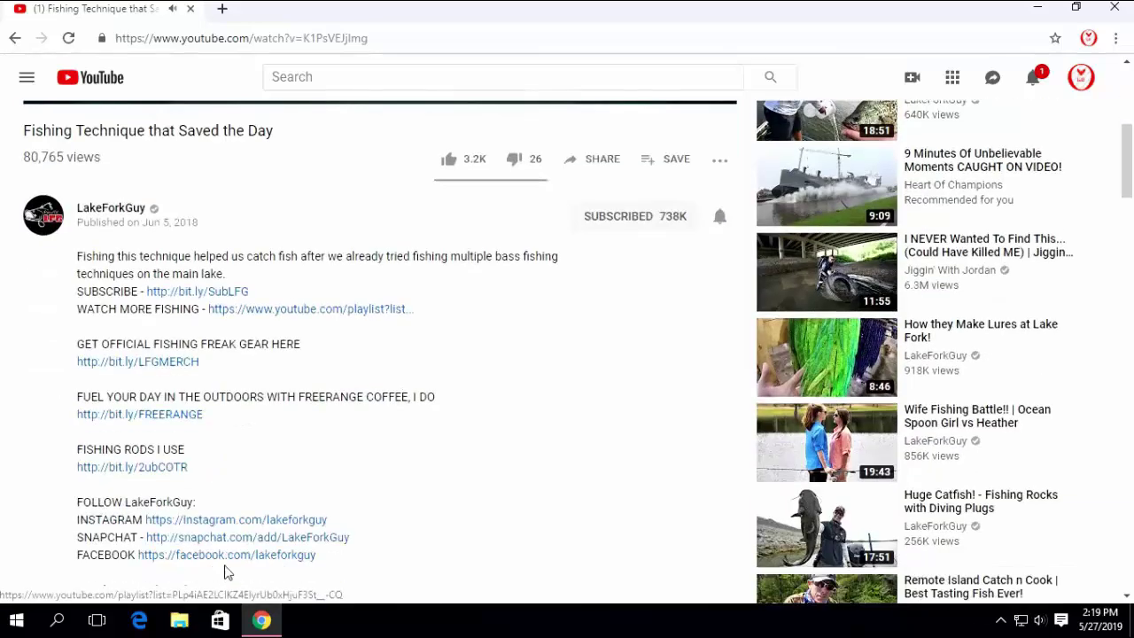
pyautogui.scroll(-5, 228, 560)
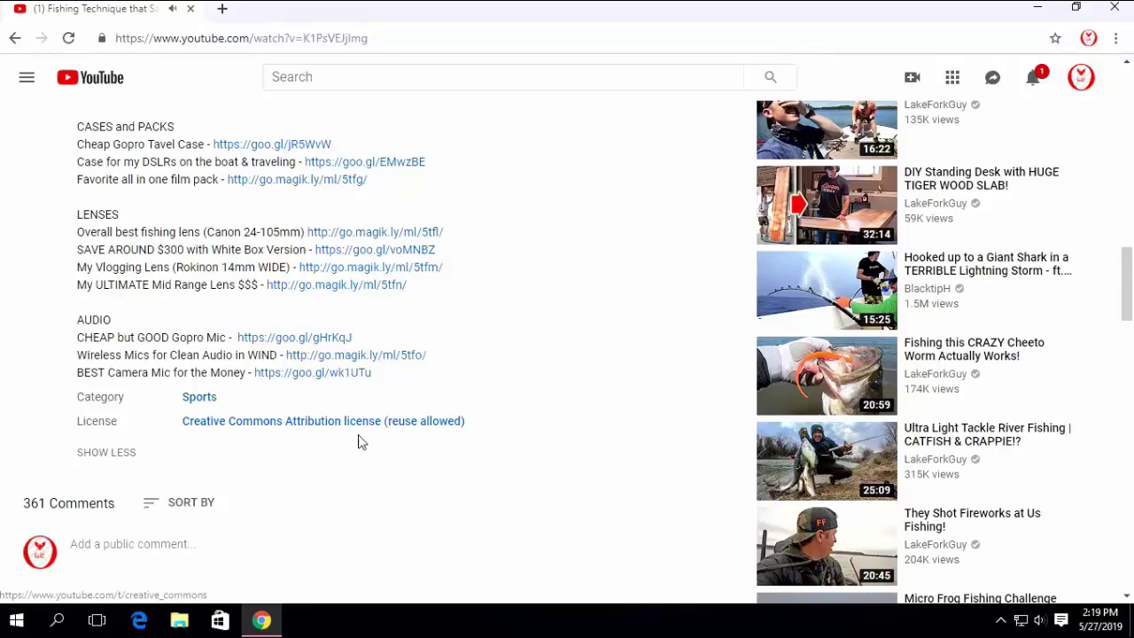
pyautogui.scroll(10, 362, 478)
pyautogui.scroll(5, 361, 478)
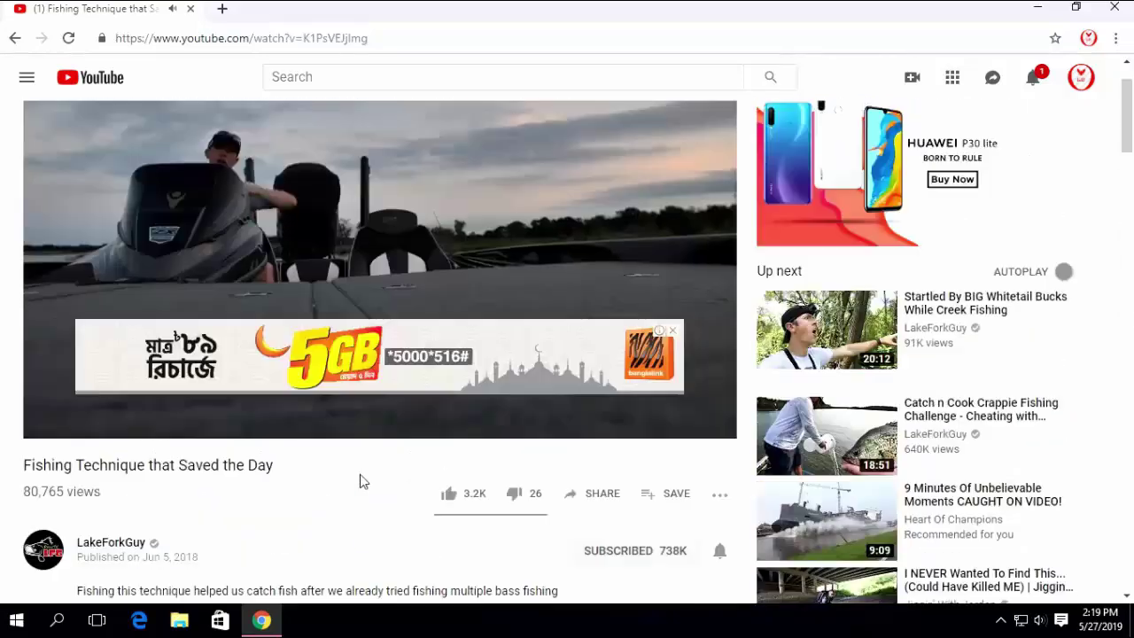
# Close the banner ad, watch the video full screen, then exit full screen.
pyautogui.click(676, 419)
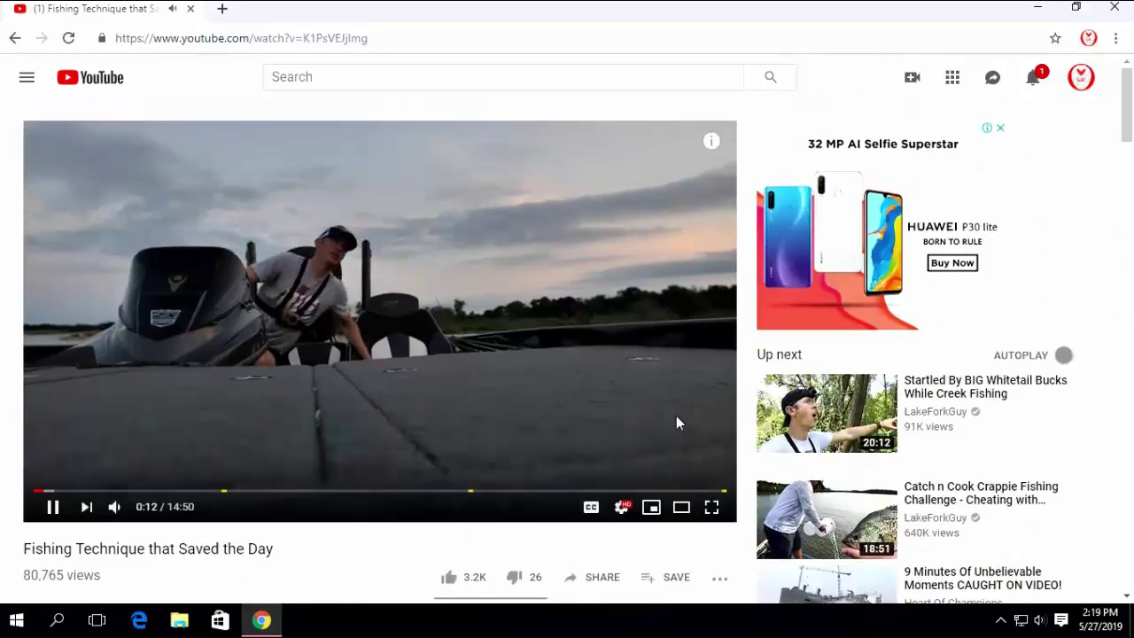
pyautogui.click(714, 508)
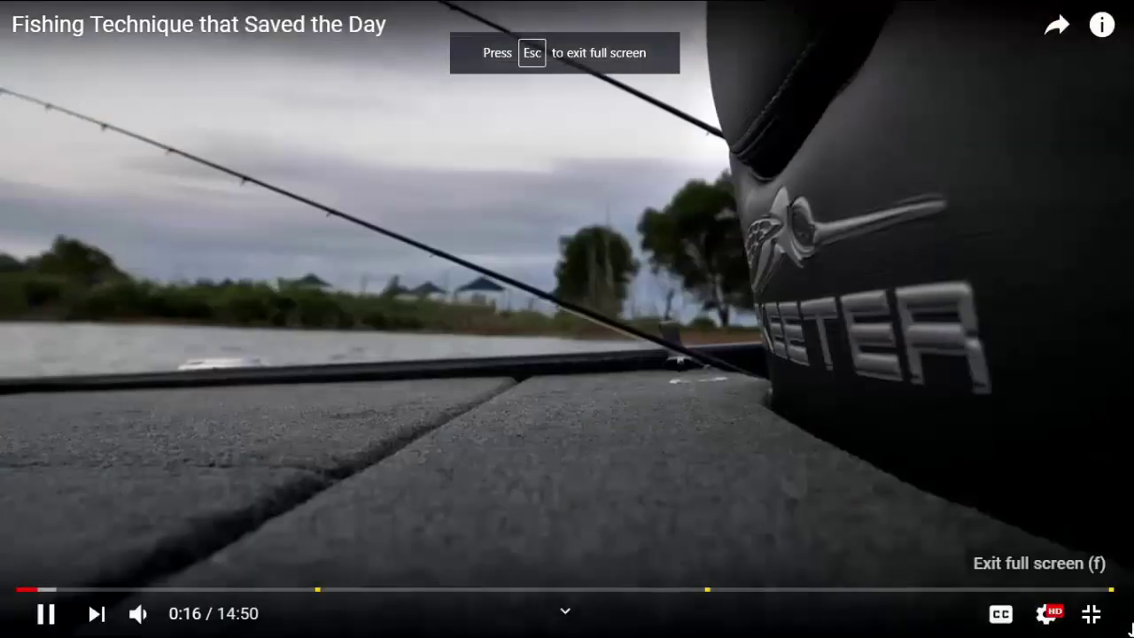
pyautogui.click(1095, 615)
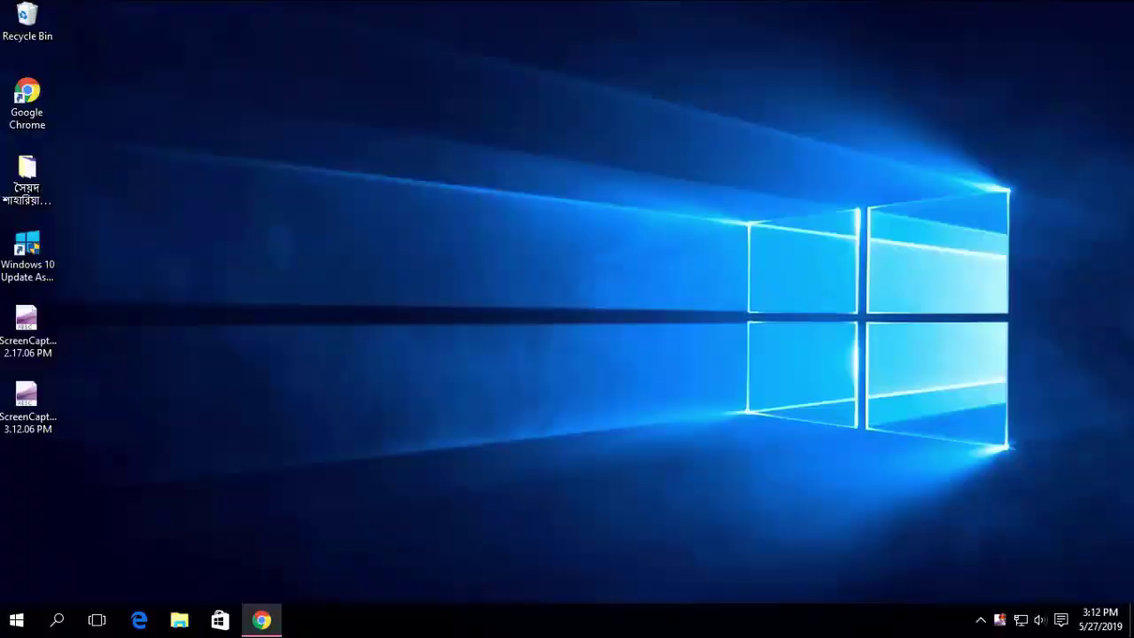
pyautogui.click(981, 620)
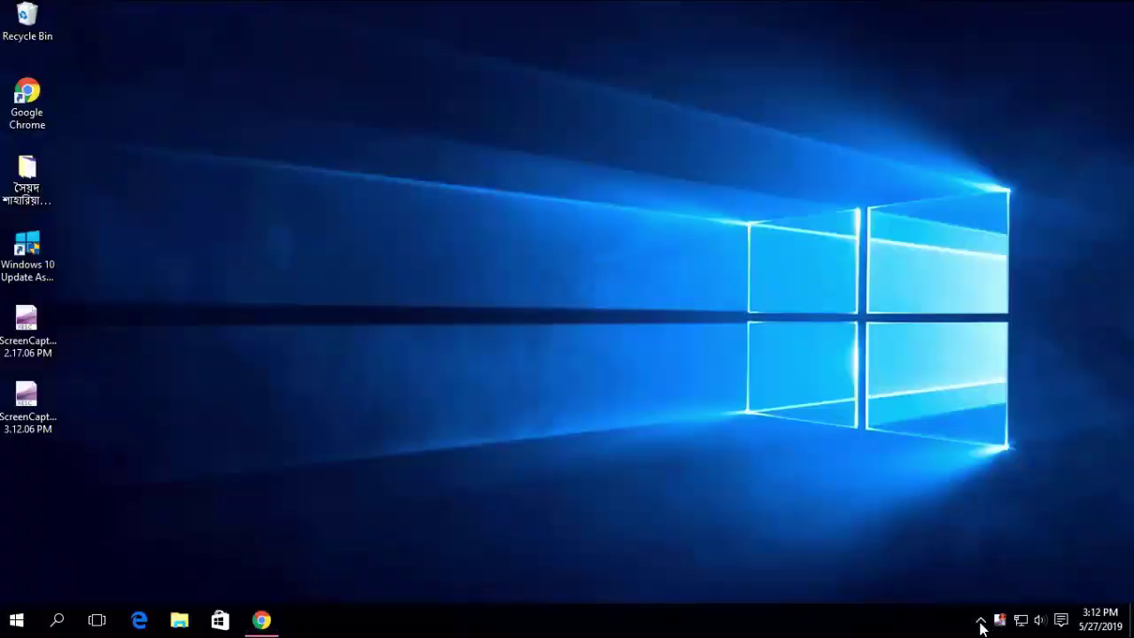
pyautogui.click(968, 589)
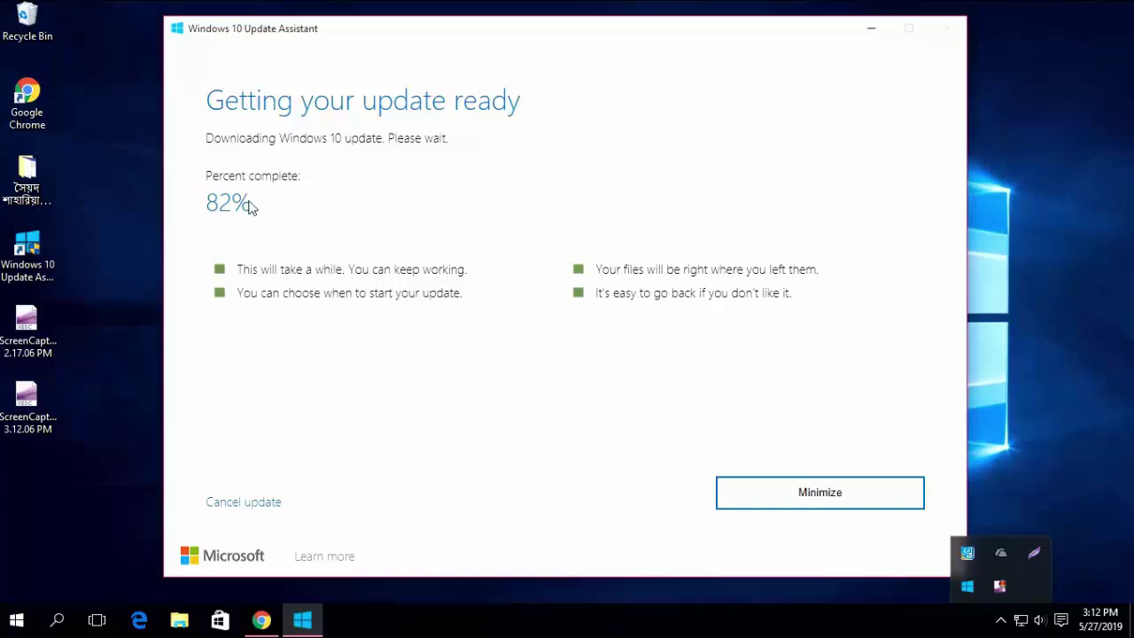
pyautogui.click(1073, 479)
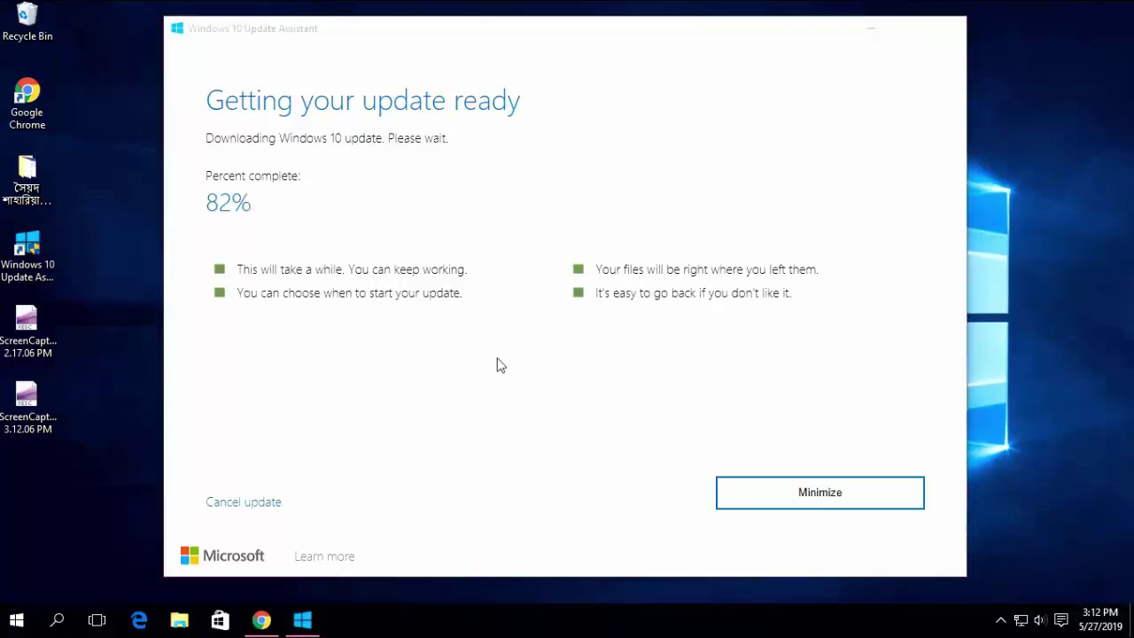
pyautogui.click(869, 36)
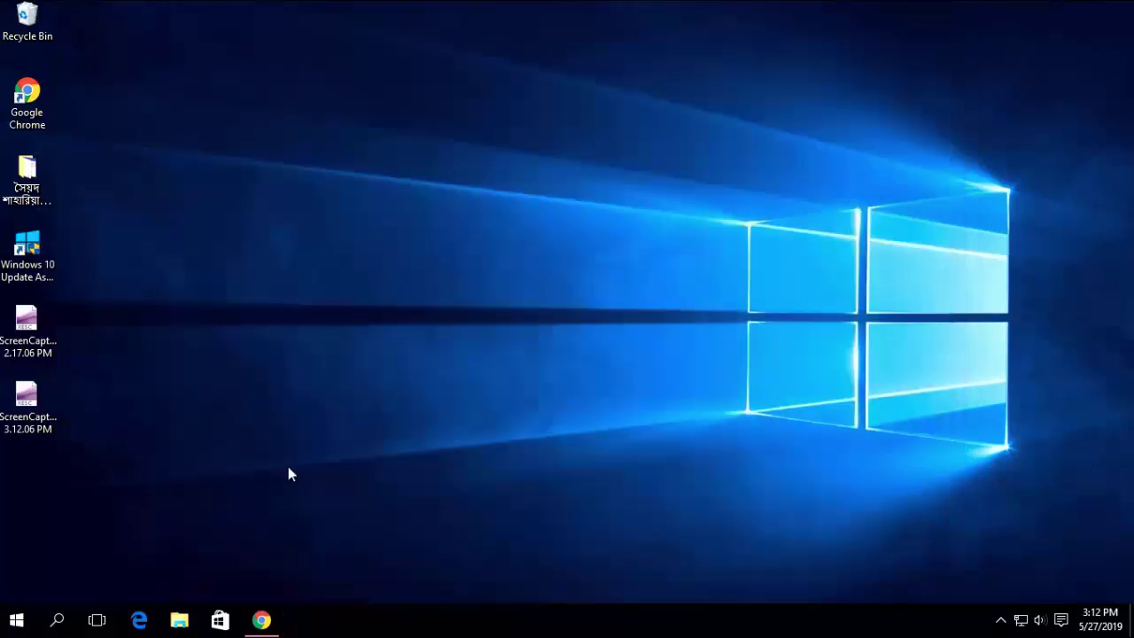
# Run winver to confirm Version 10.0 Build 10240, close it, and reveal the hidden tray icons.
pyautogui.click(56, 619)
pyautogui.write('win')
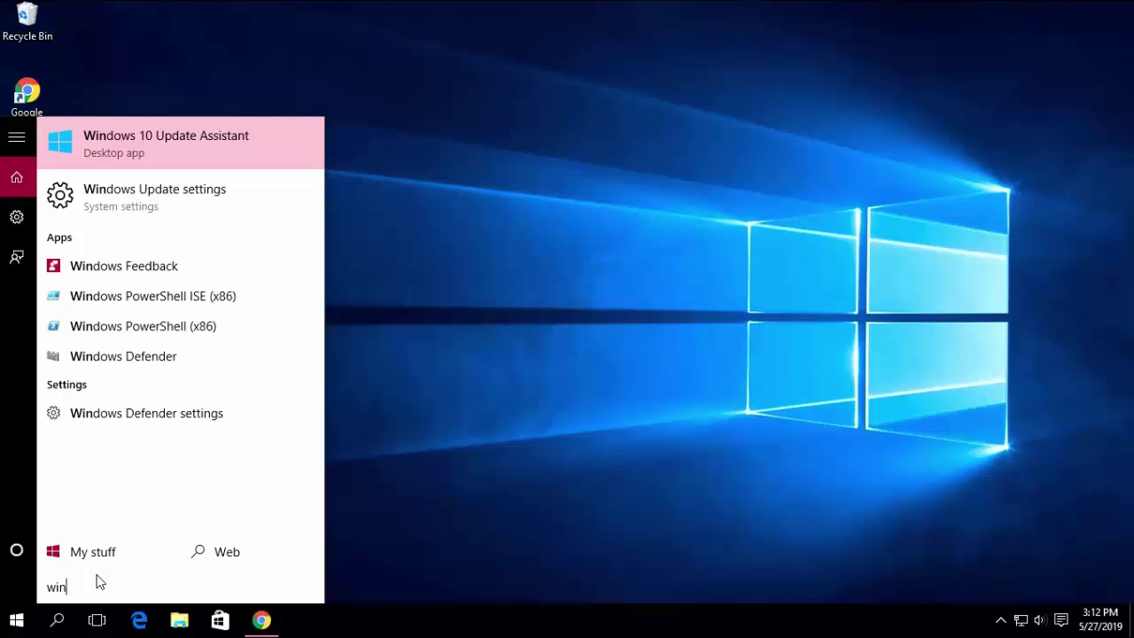
pyautogui.write('ver')
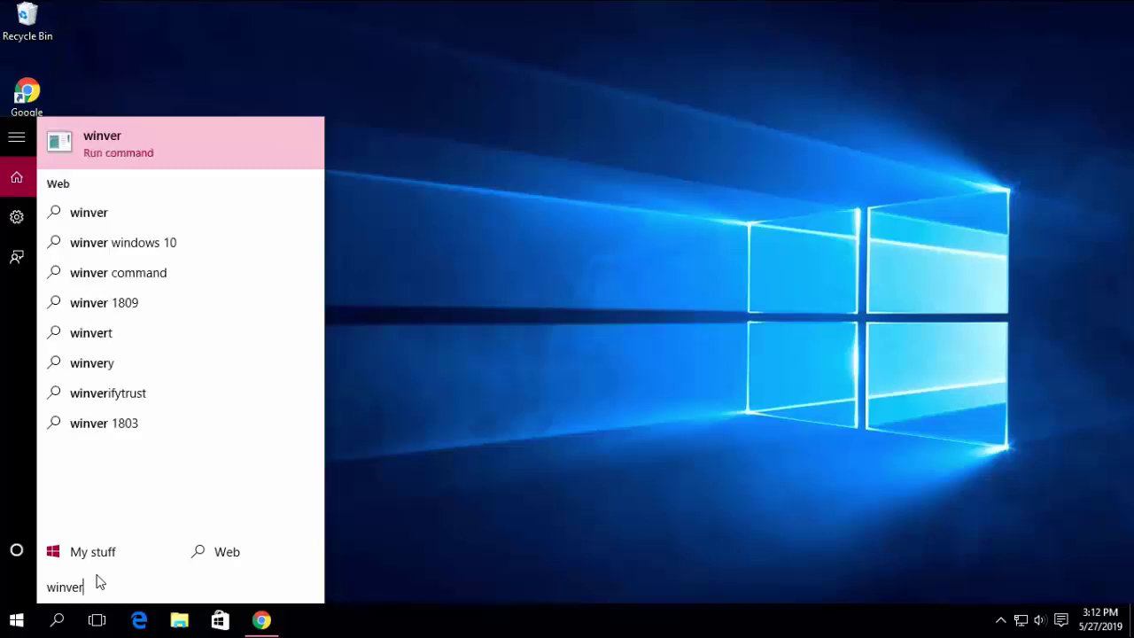
pyautogui.click(146, 142)
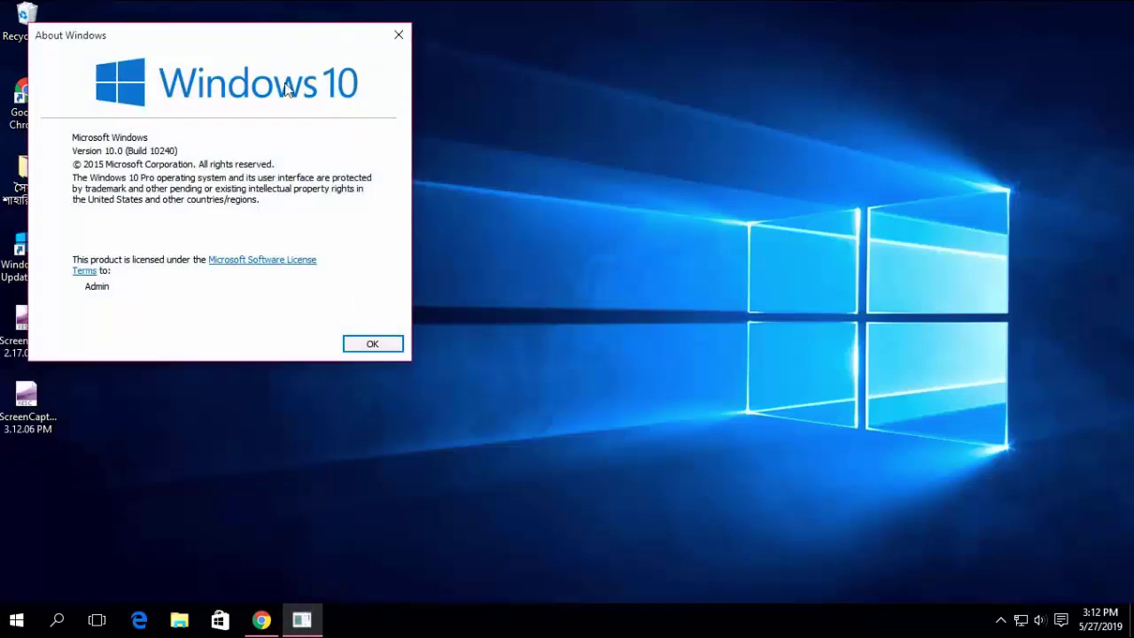
pyautogui.moveTo(211, 51); pyautogui.dragTo(531, 165)
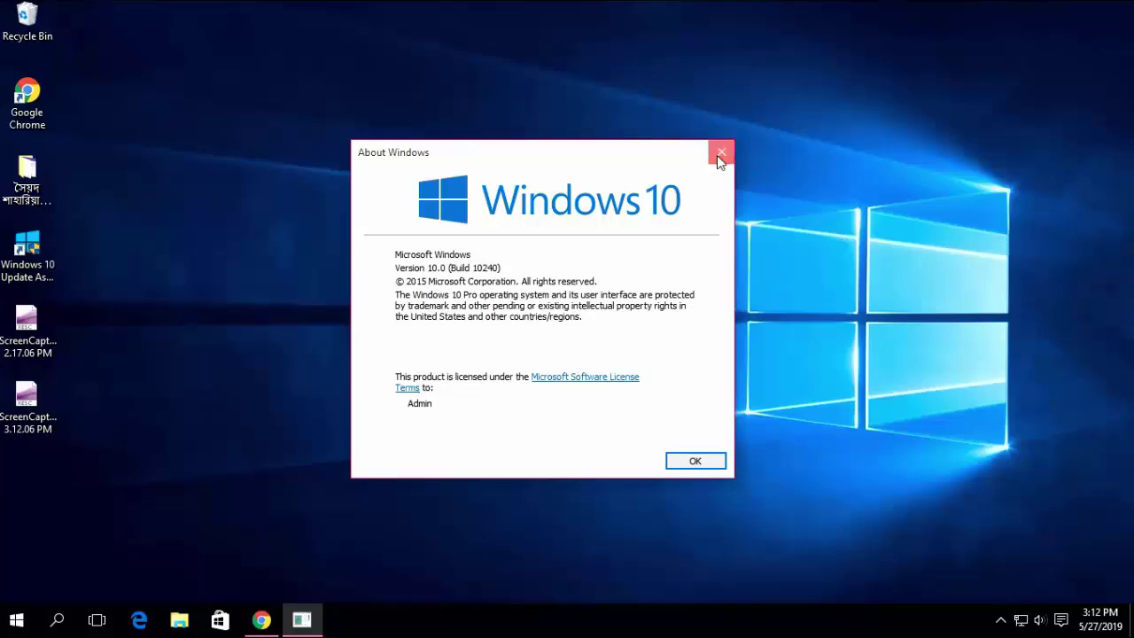
pyautogui.click(719, 154)
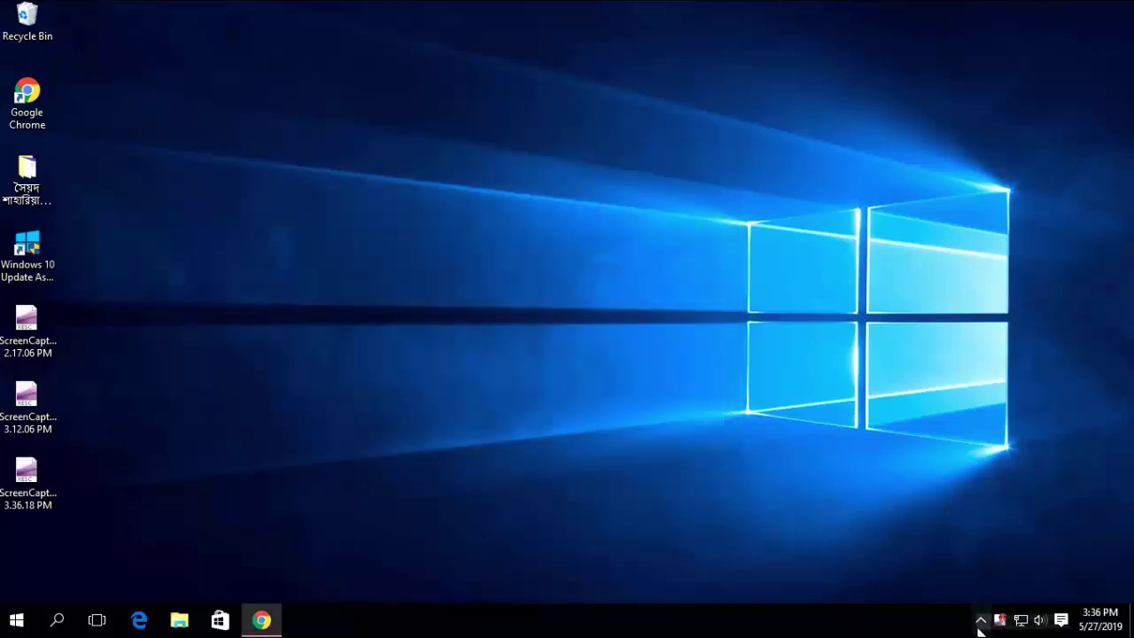
pyautogui.click(980, 622)
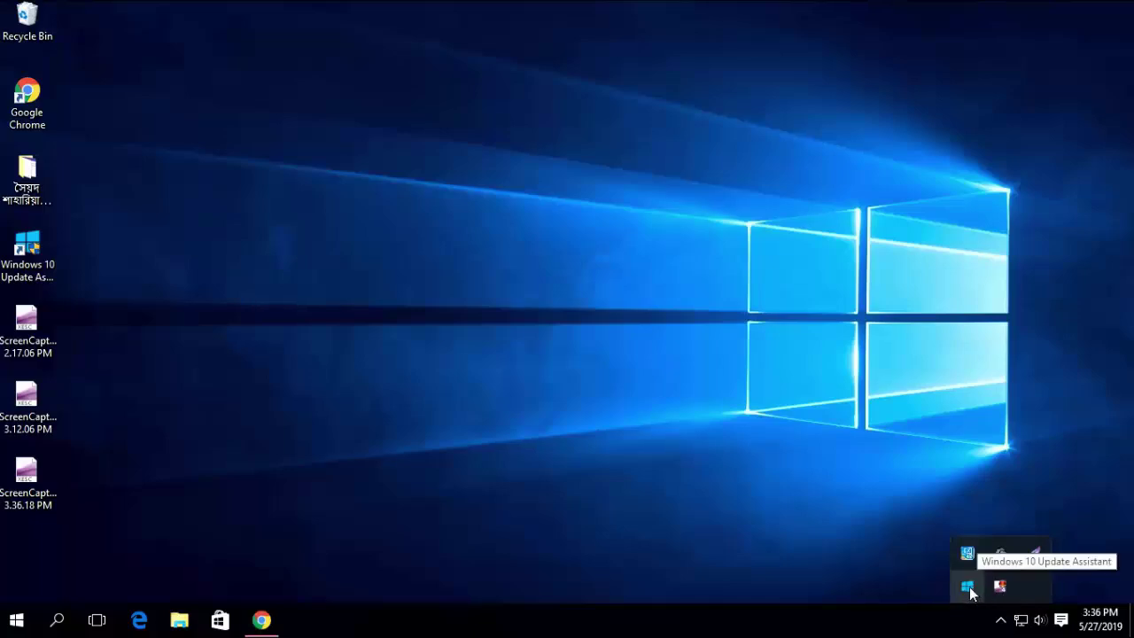
# Open the Update Assistant from the tray and restart the PC to finish the update.
pyautogui.click(968, 586)
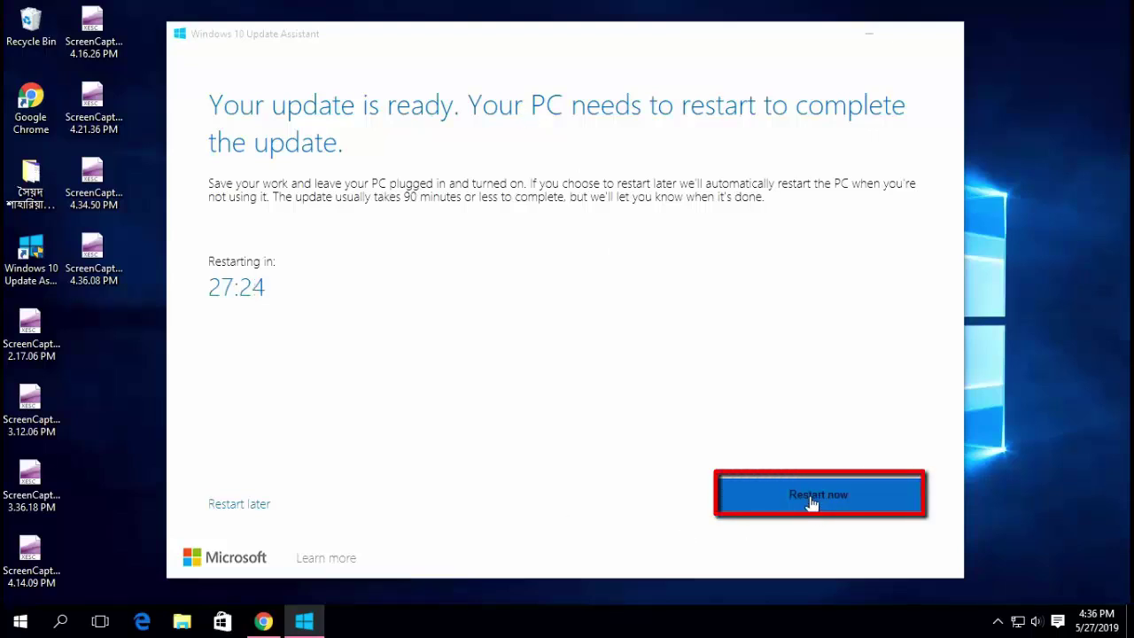
pyautogui.click(812, 501)
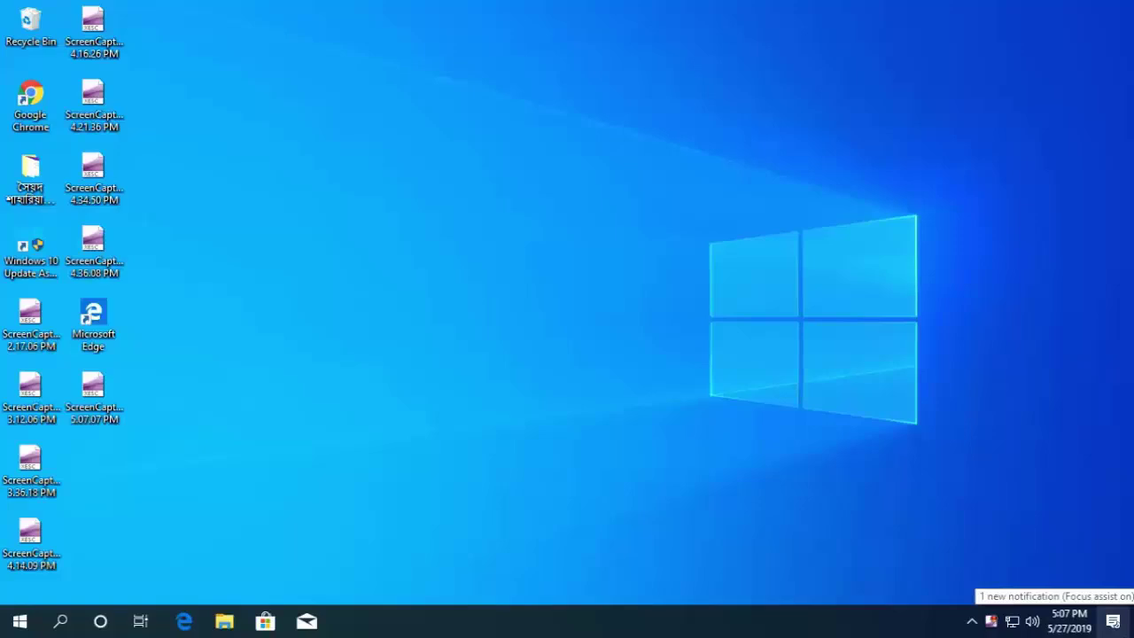
# Open the Action Center to see the 'Congratulations! You have updated Windows 10!' message.
pyautogui.click(1114, 621)
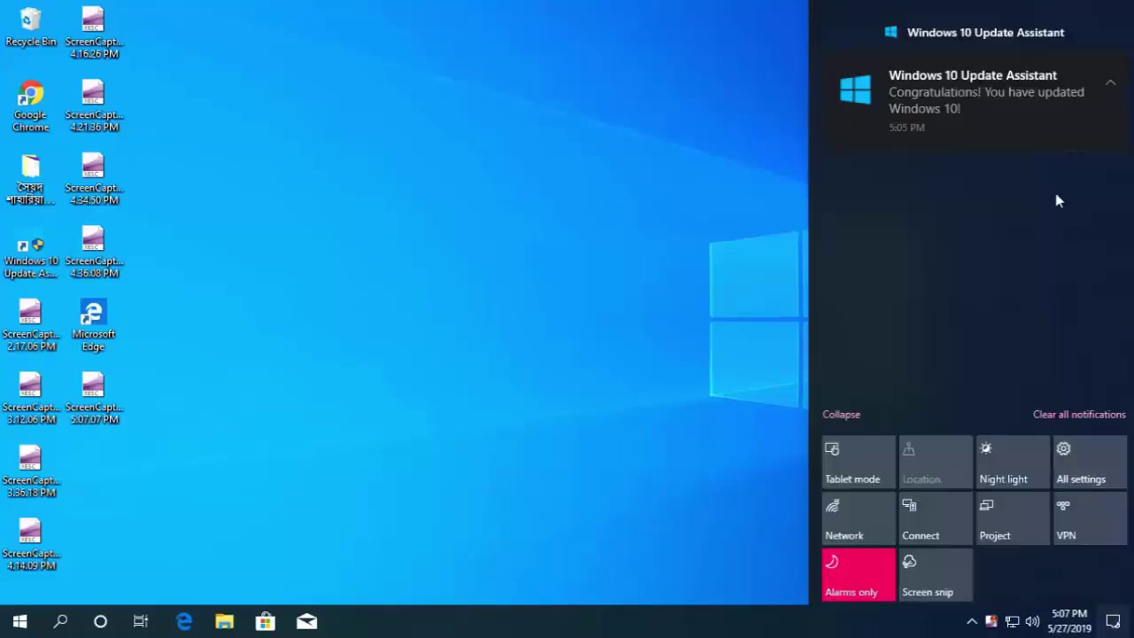